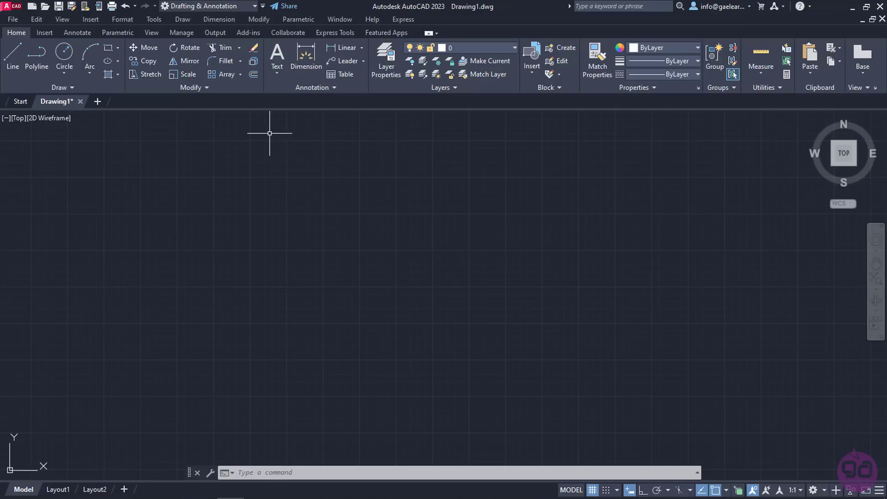
left_click(187, 21)
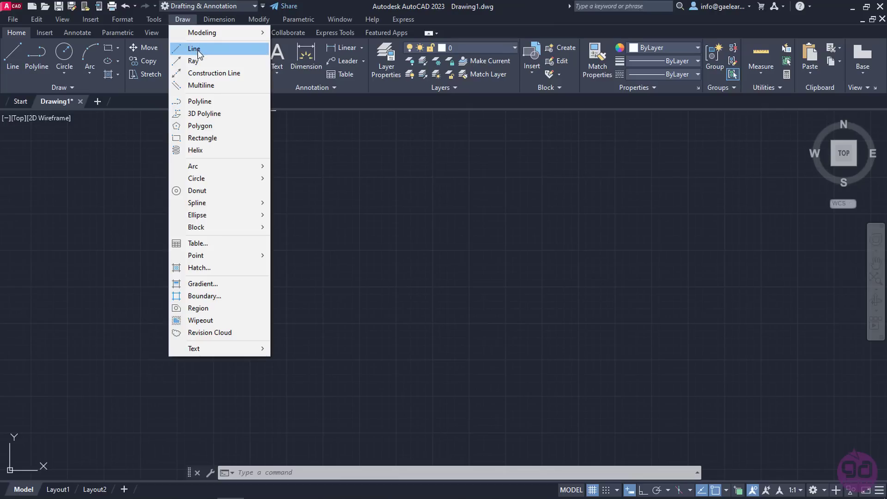
key("Escape")
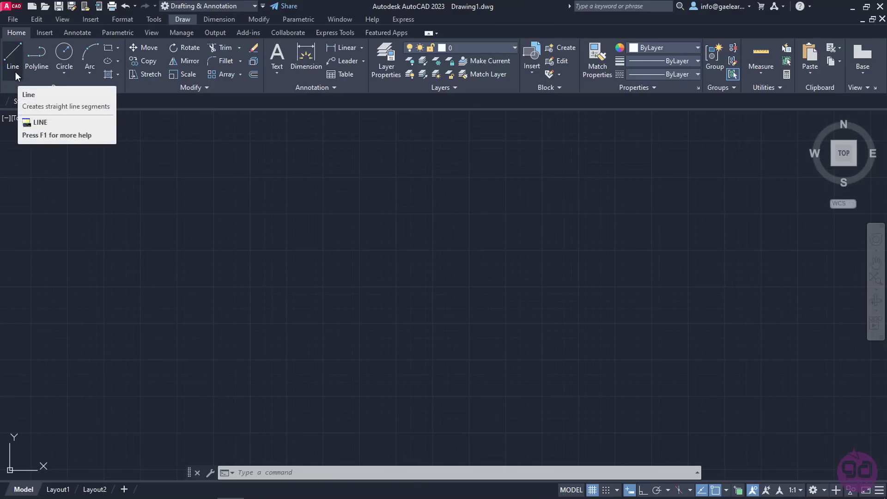
left_click(285, 474)
type("l")
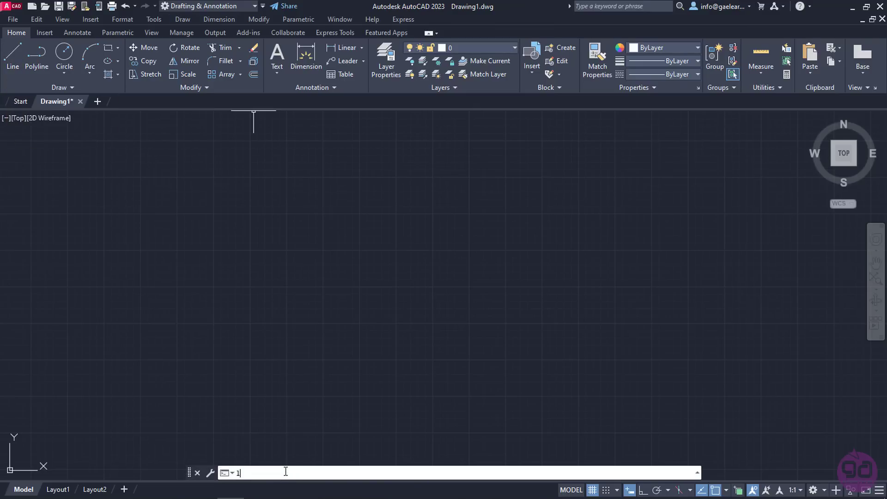
type("ine")
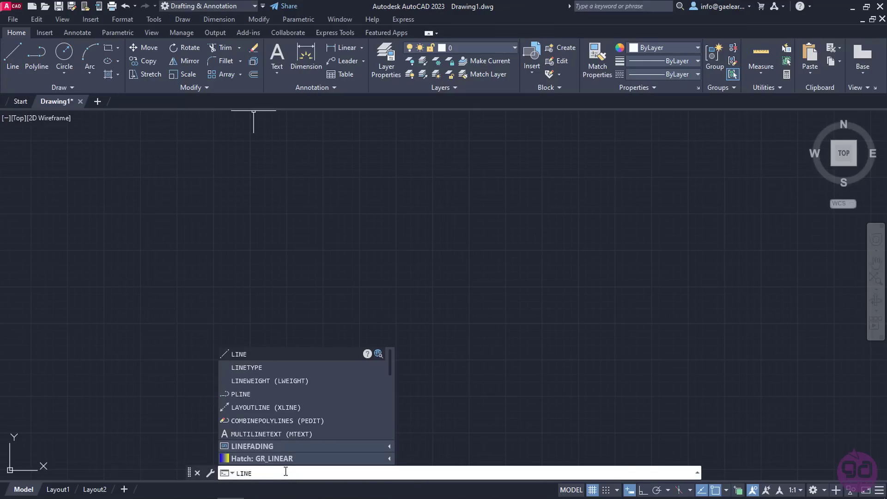
key("Return")
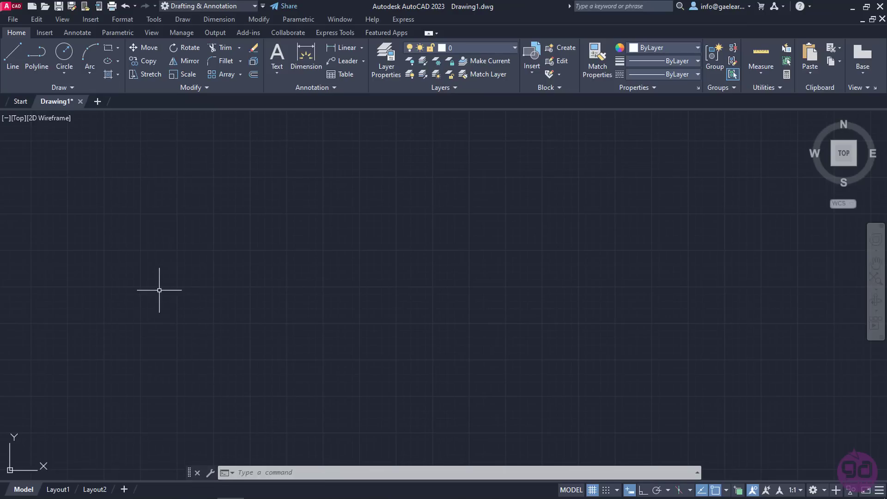
- Start a line in the drawing area with a free-angle segment rising slightly to the right
left_click(17, 62)
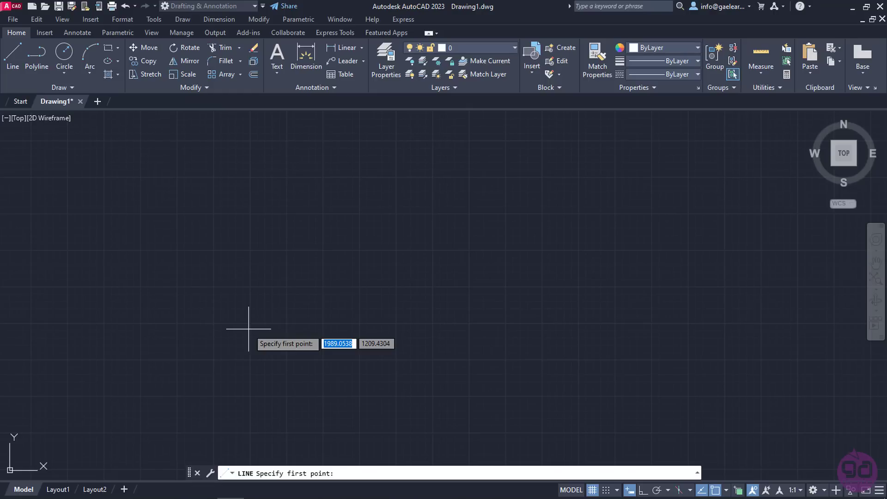
left_click(249, 329)
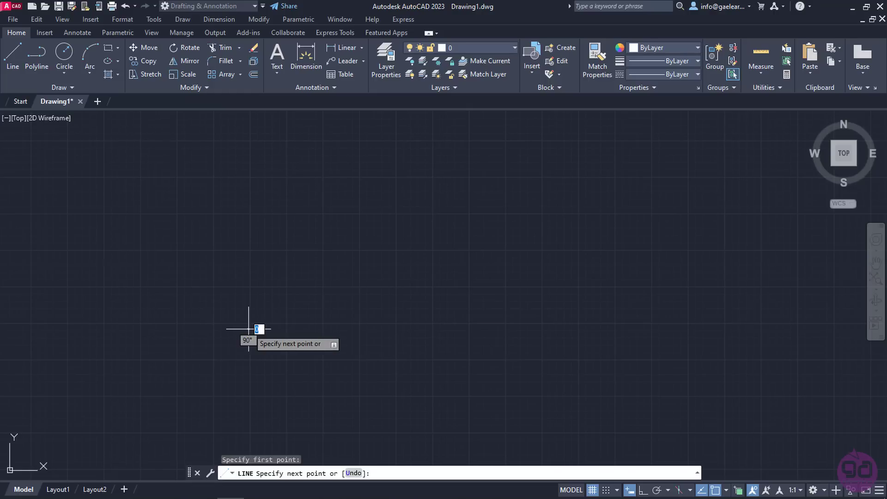
left_click(408, 315)
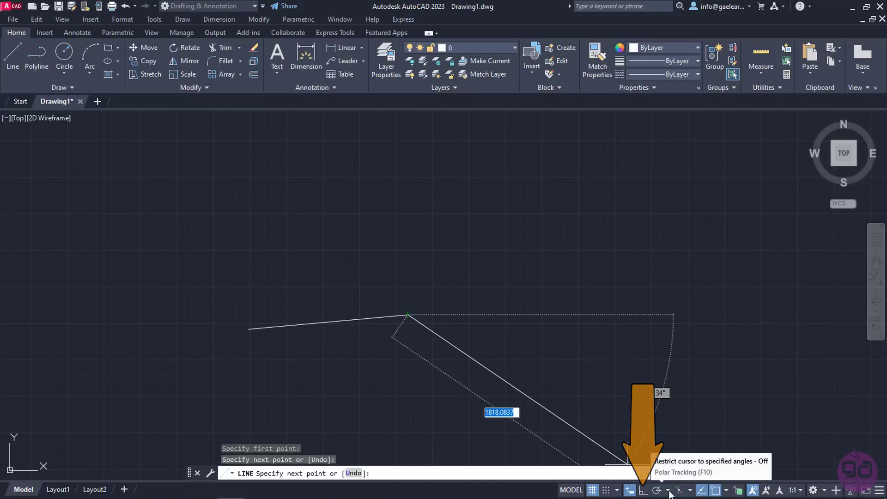
- Check that Ortho Mode is listed in the status bar customization and turn Ortho mode on
left_click(878, 490)
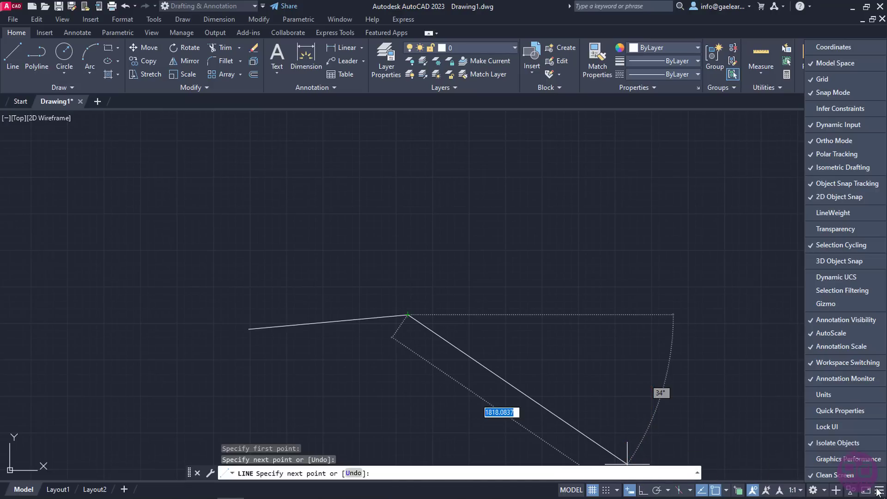
left_click(866, 141)
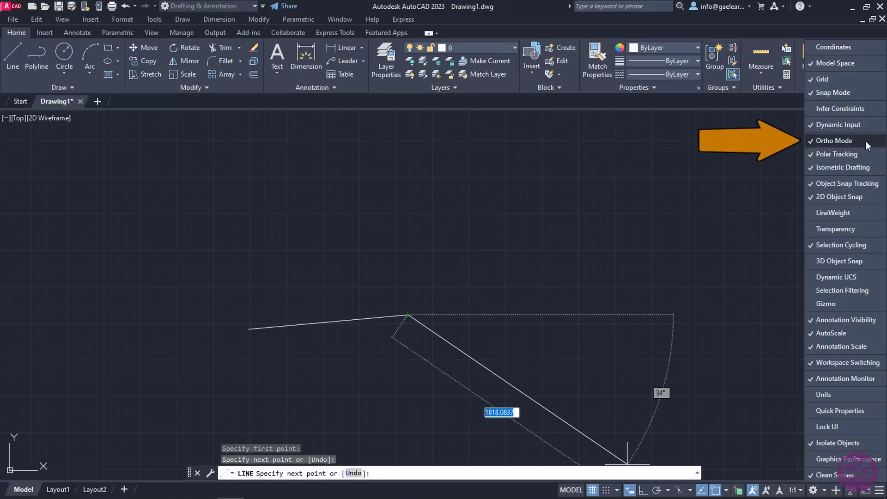
left_click(866, 141)
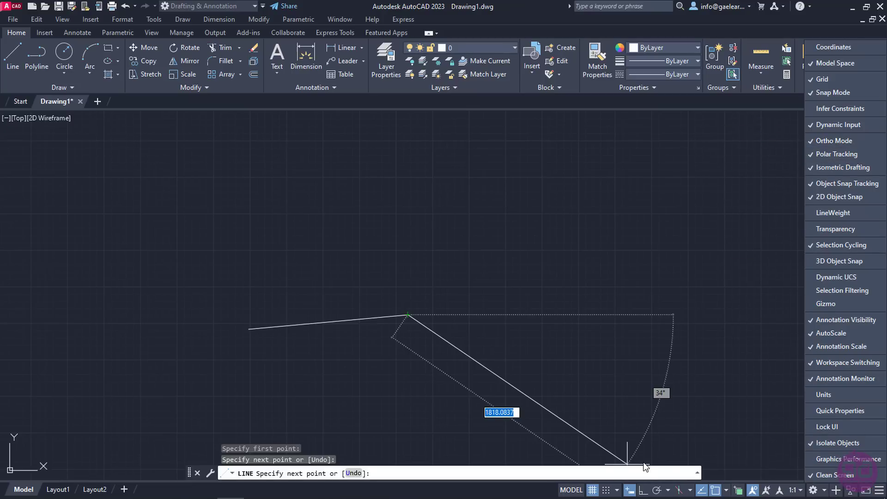
left_click(643, 489)
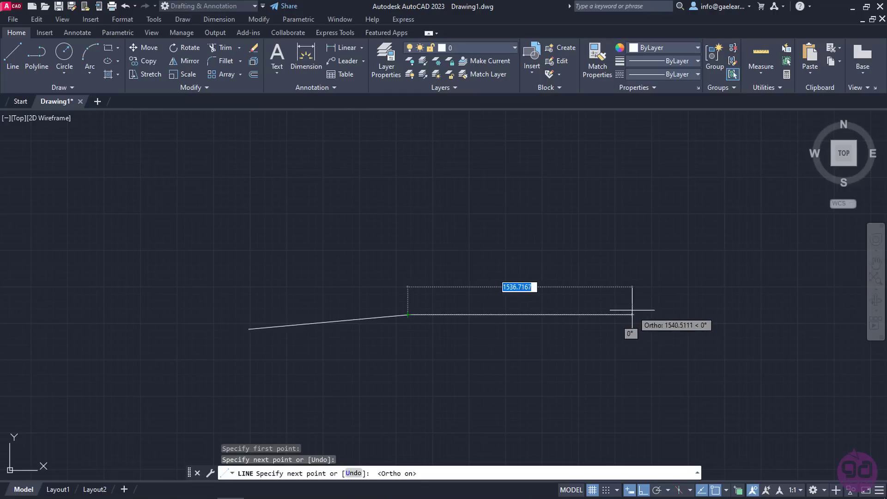
- Continue the line with a horizontal segment to the right and a vertical segment upward, and close it back to the start point
left_click(548, 310)
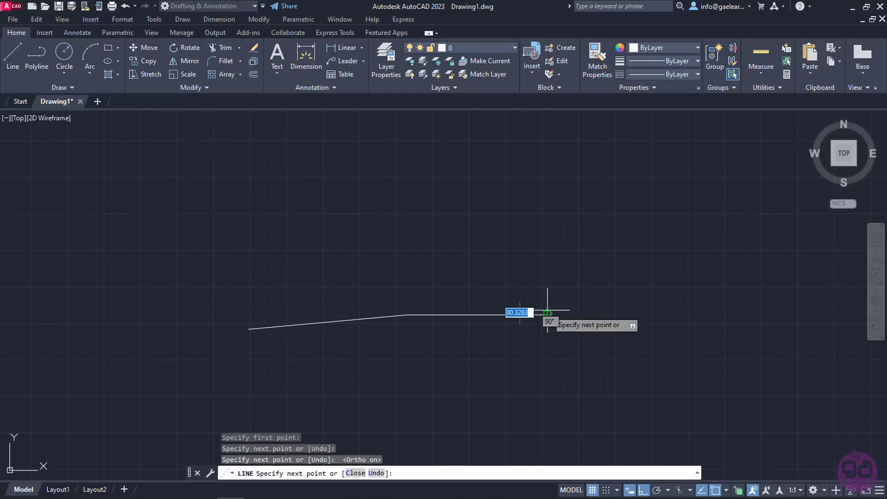
left_click(548, 161)
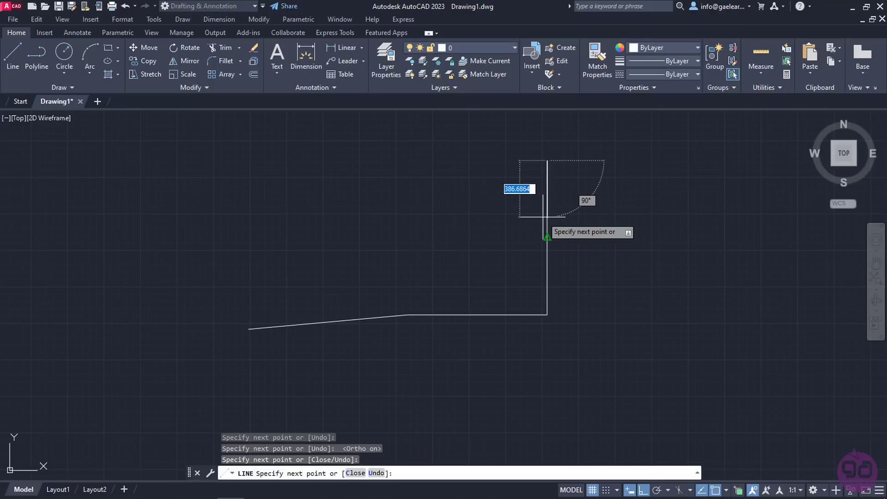
left_click(547, 160)
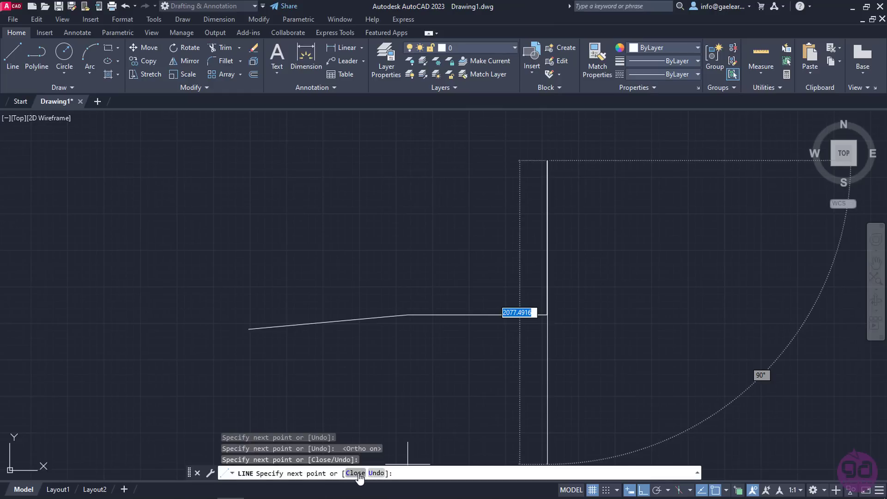
left_click(355, 473)
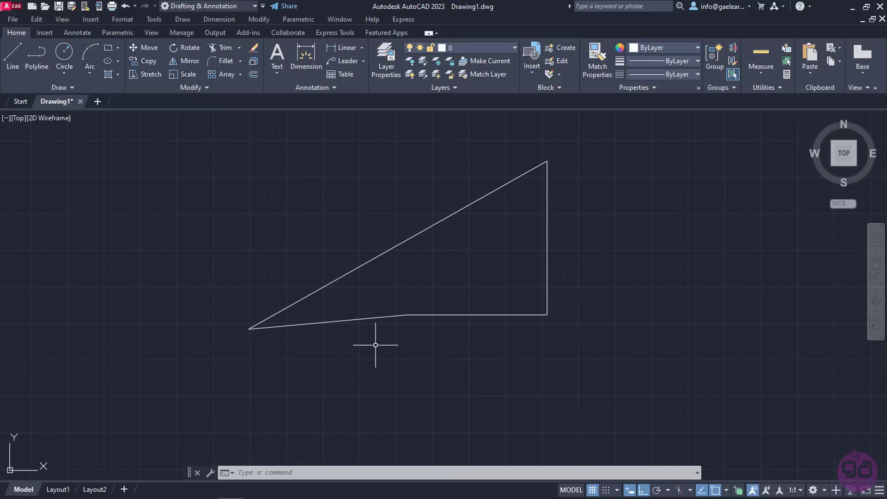
- Erase all lines of the closed outline and turn Ortho mode off
left_click(374, 318)
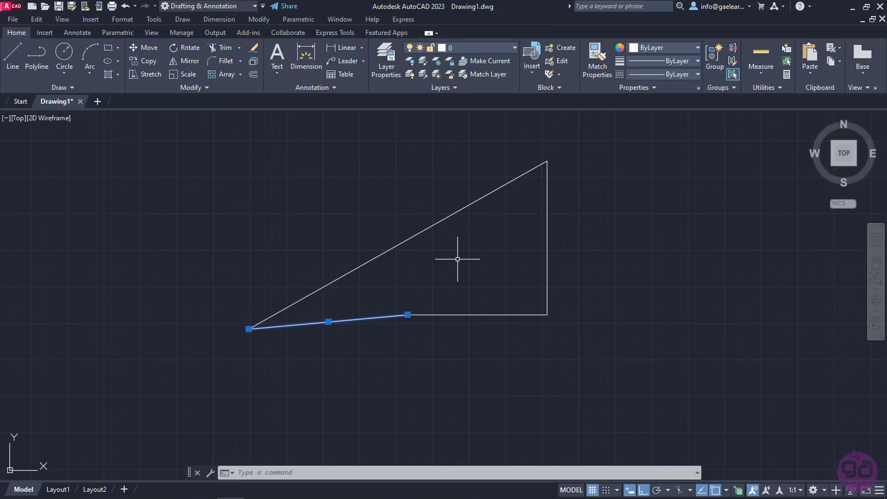
key("Escape")
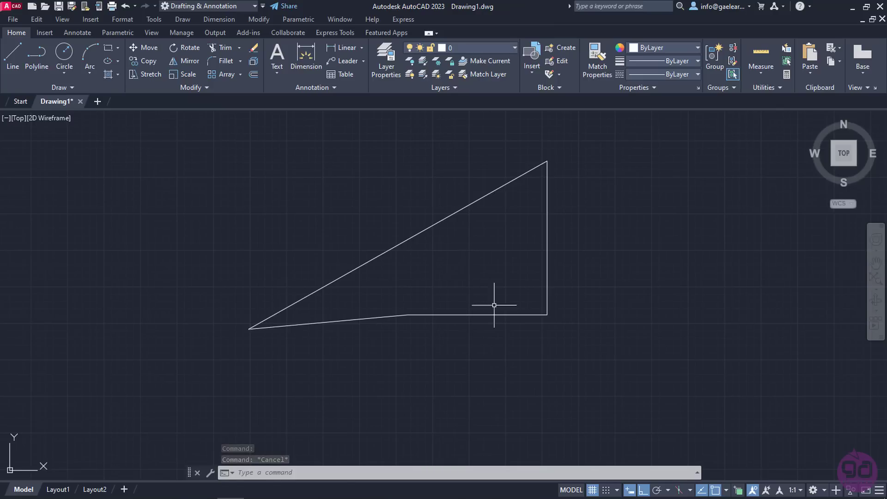
key("ctrl+a")
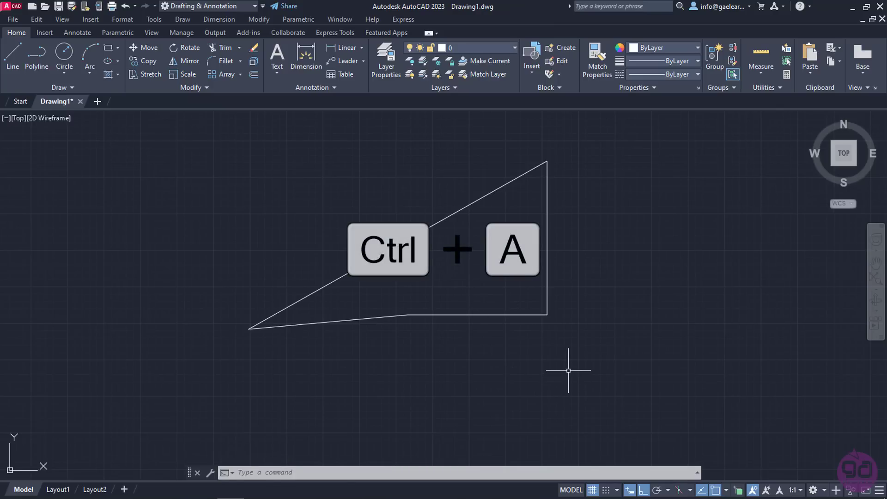
key("ctrl+a")
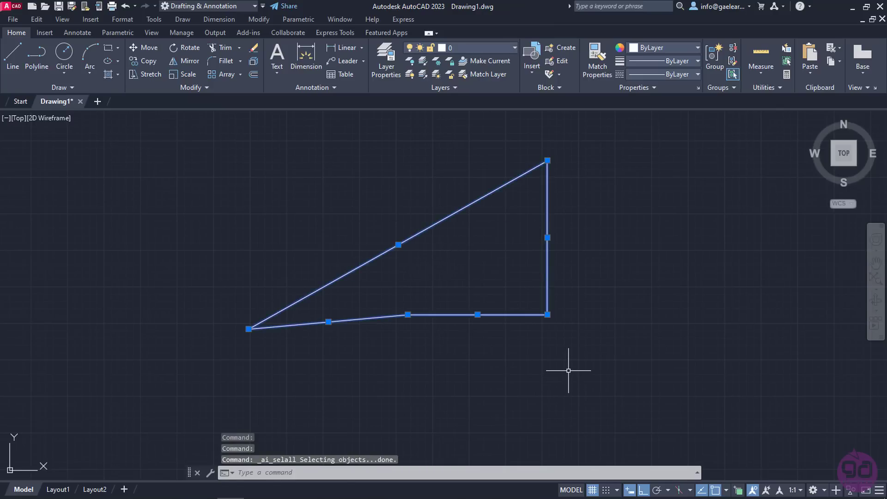
key("Delete")
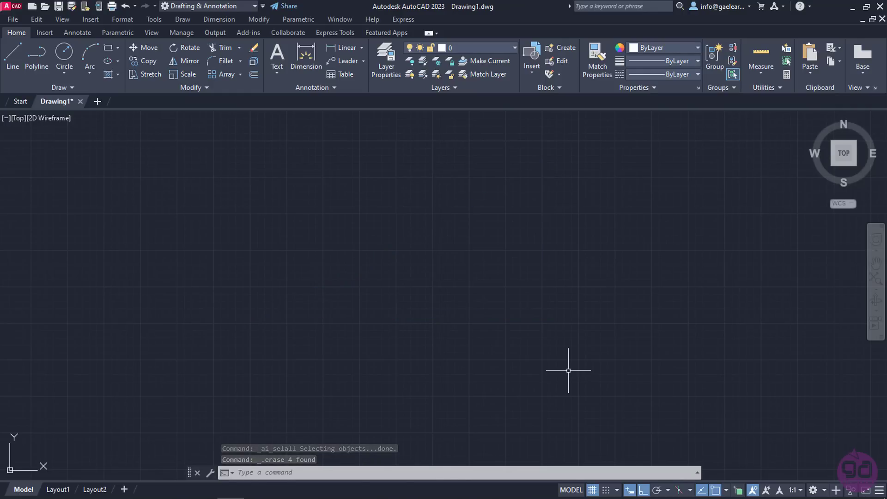
left_click(642, 489)
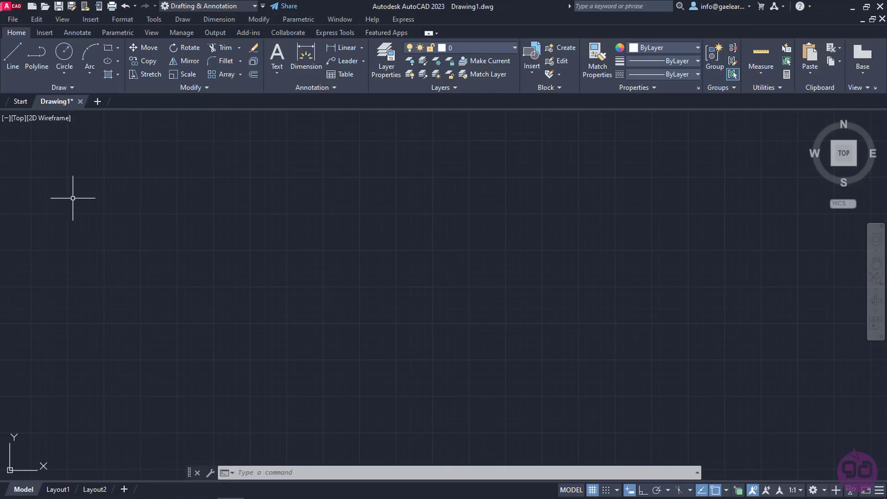
- Draw a line segment 5 units long at an angle of 35° from a freely picked start point
left_click(4, 64)
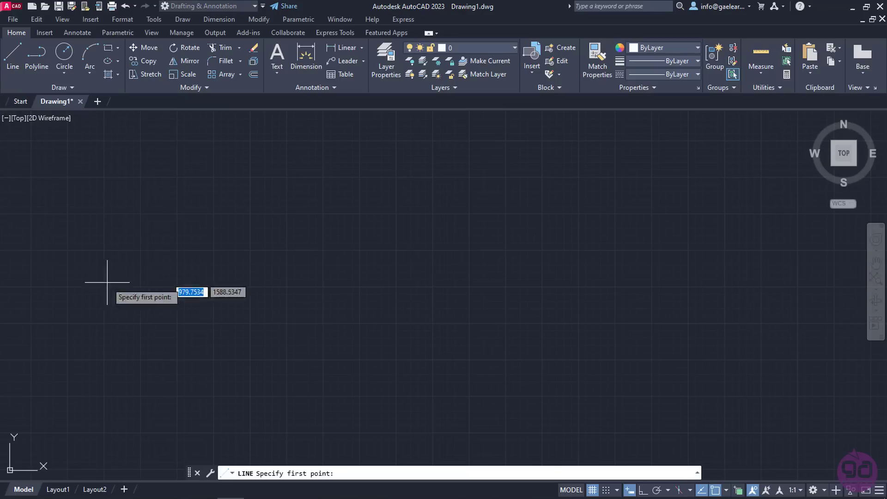
left_click(244, 325)
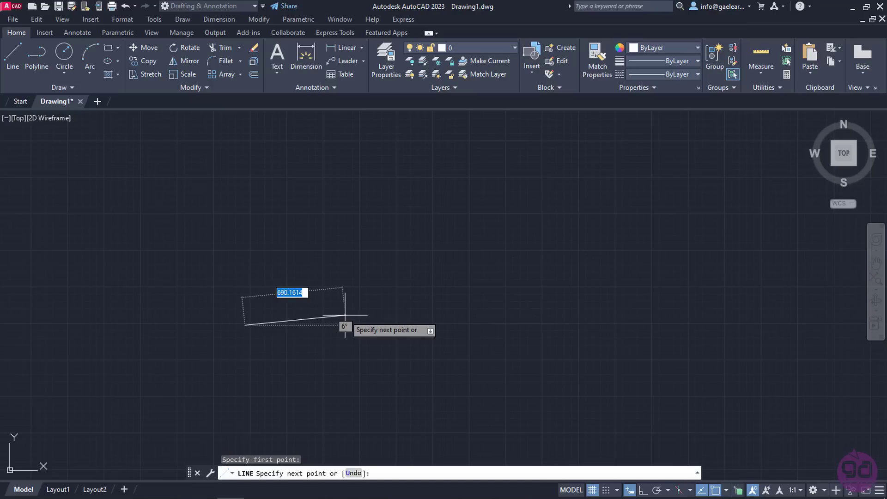
type("5")
key("Tab")
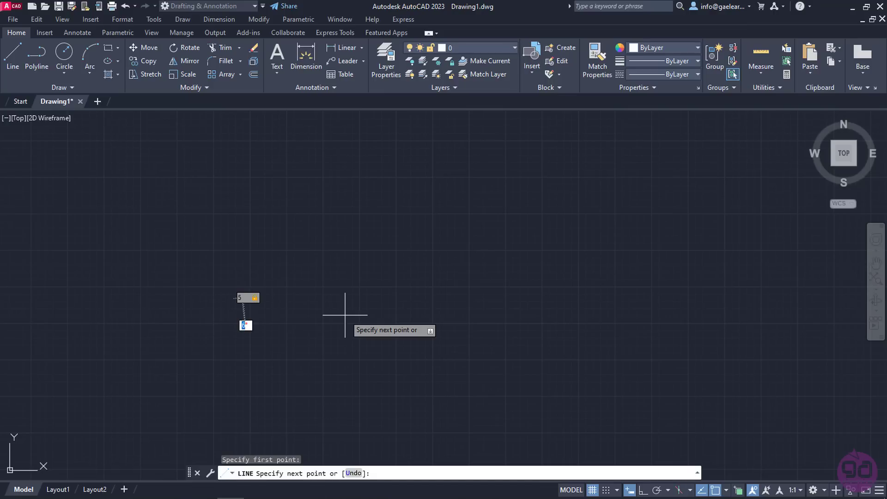
type("35")
key("Return")
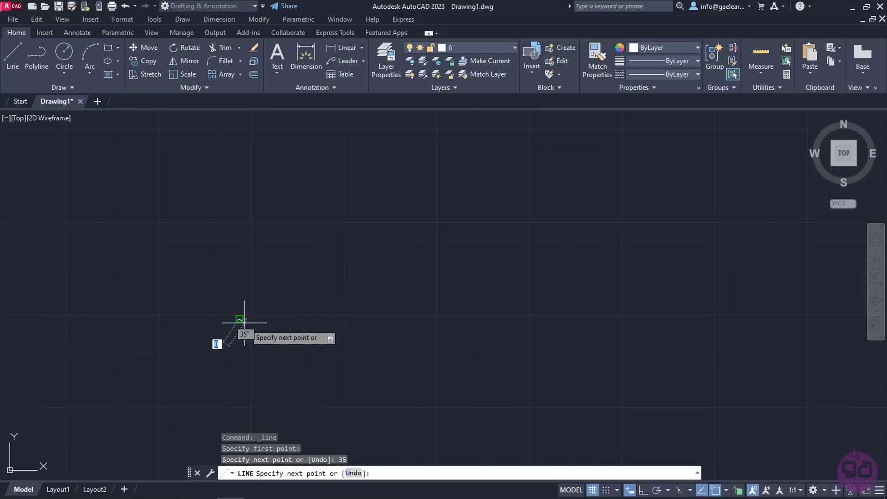
- Add a connected segment 6 units long at an angle of 30° and end the line
scroll(238, 316, "up", 1)
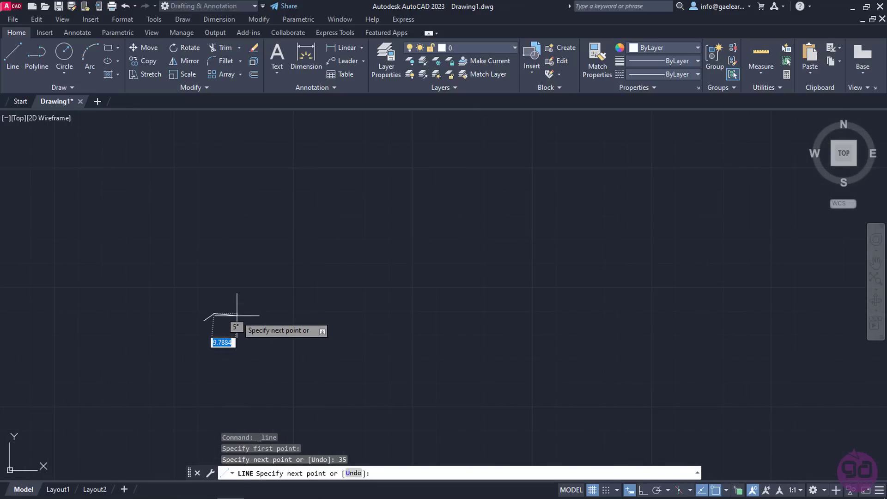
scroll(220, 315, "up", 4)
middle_click_drag(135, 327, 304, 290)
scroll(304, 290, "up", 2)
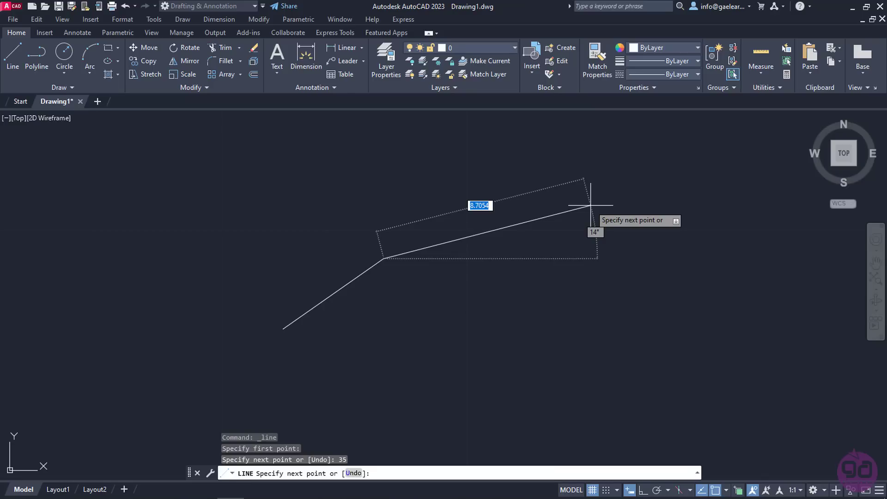
type("6")
key("Tab")
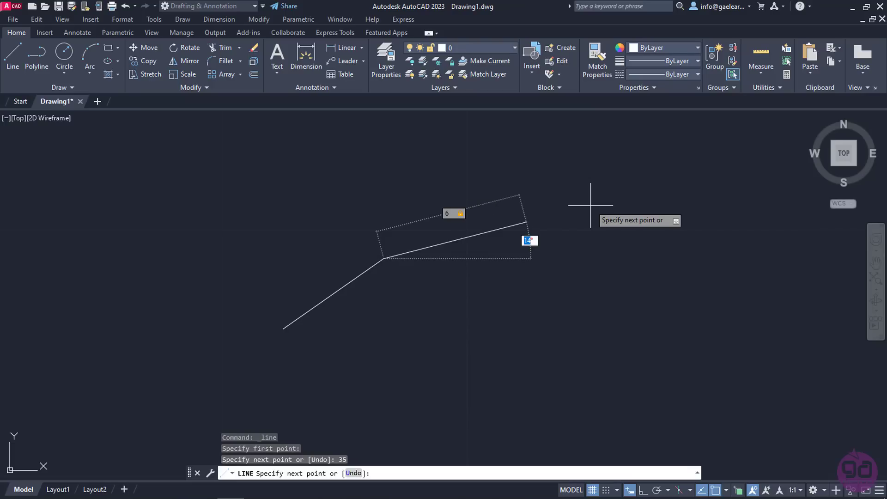
type("30")
key("Return")
key("Escape")
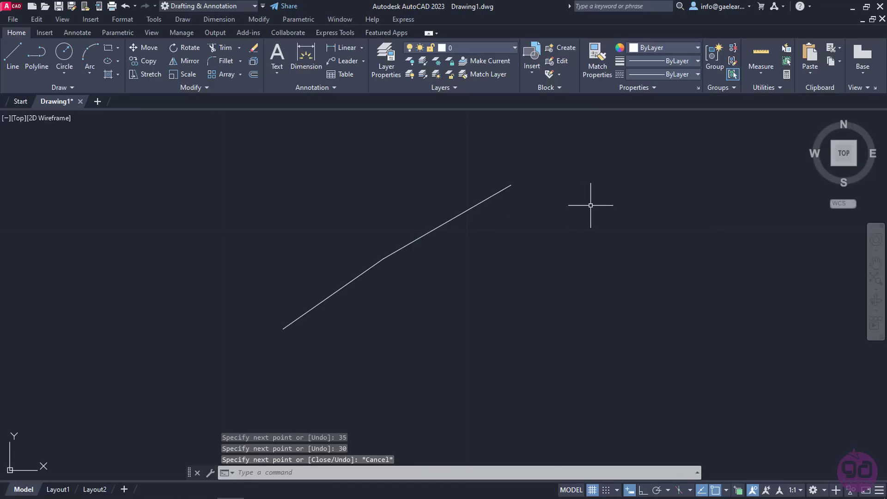
- Check the status bar customization options and open the list of 2D object snap modes
left_click(16, 54)
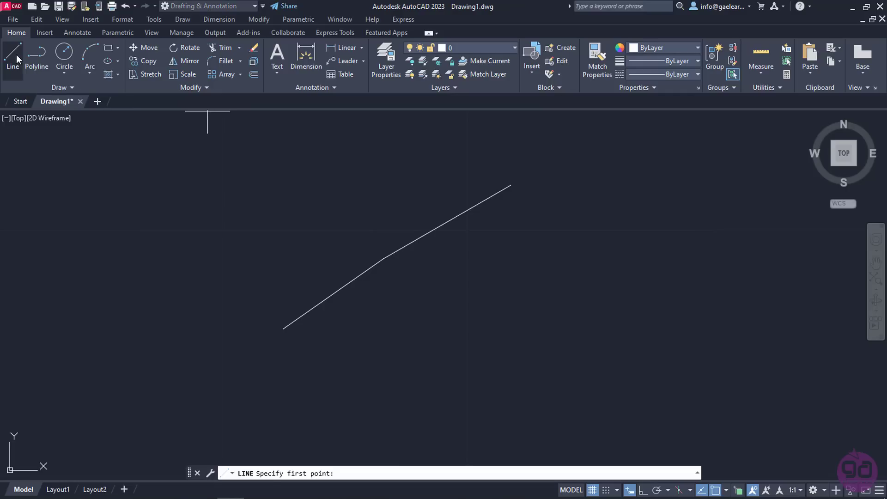
key("Escape")
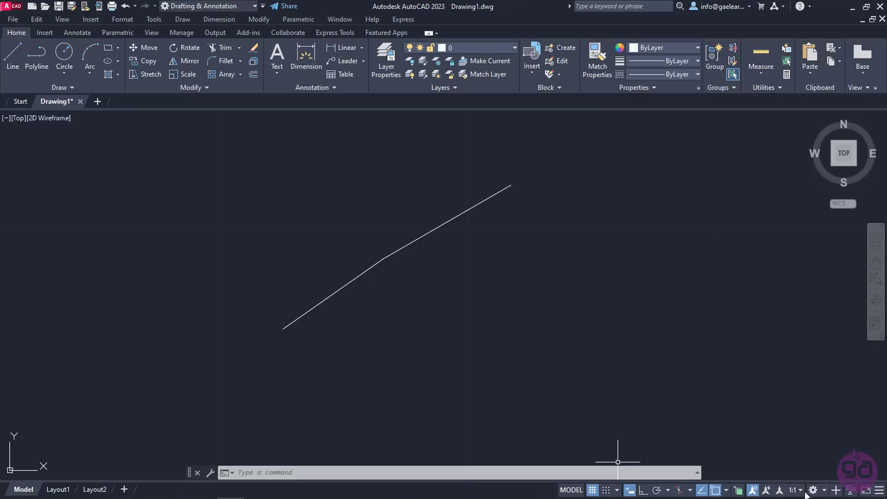
left_click(879, 490)
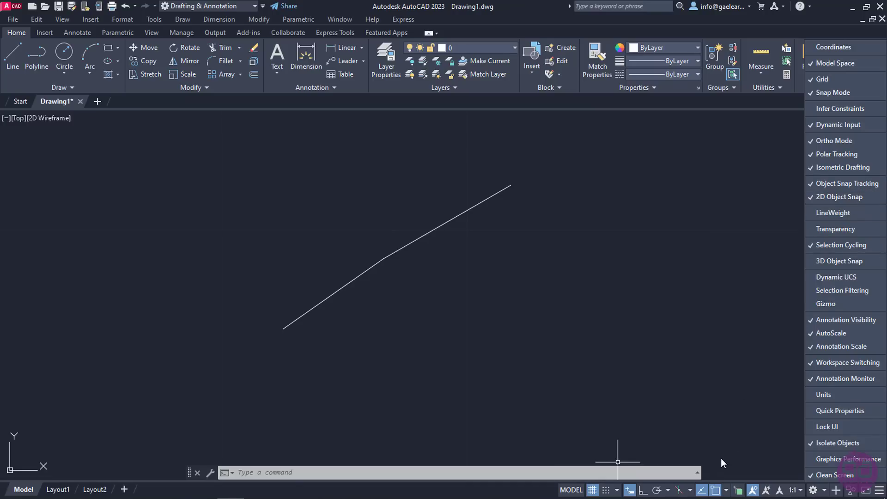
left_click(721, 458)
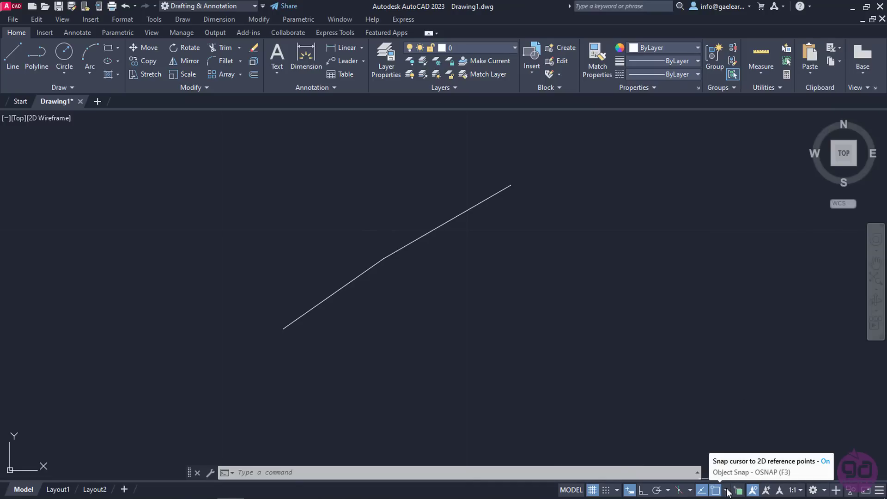
left_click(727, 491)
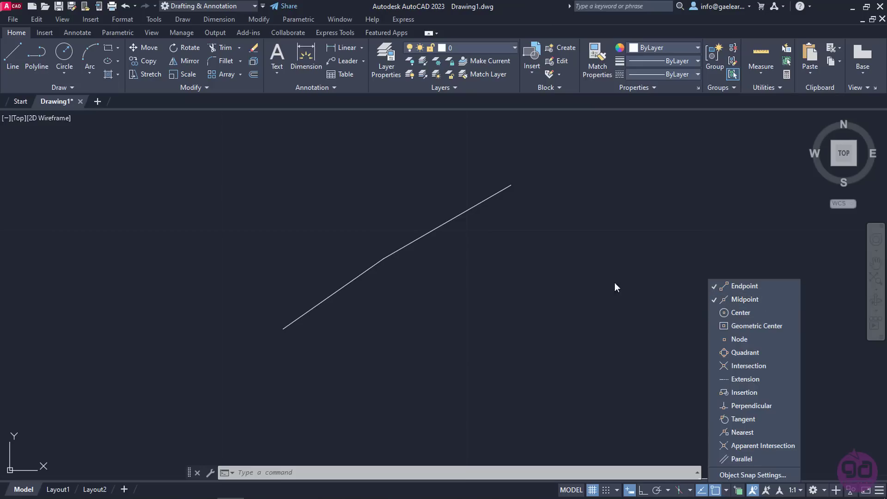
- Draw a horizontal line 3 units long at 0° from the upper endpoint of the 30° segment and end the line
left_click(15, 64)
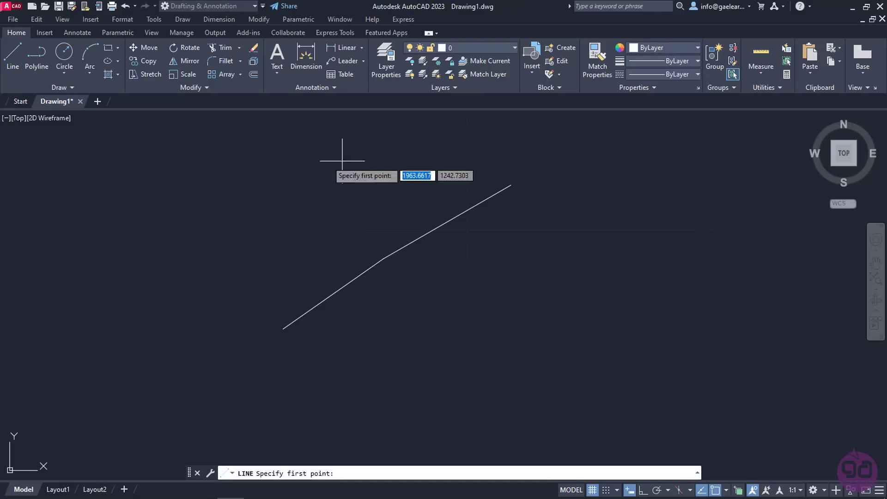
left_click(511, 185)
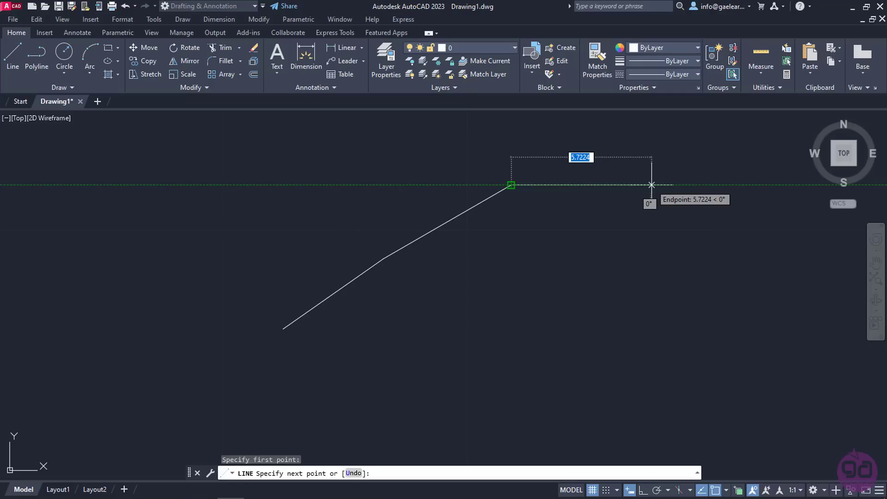
type("3")
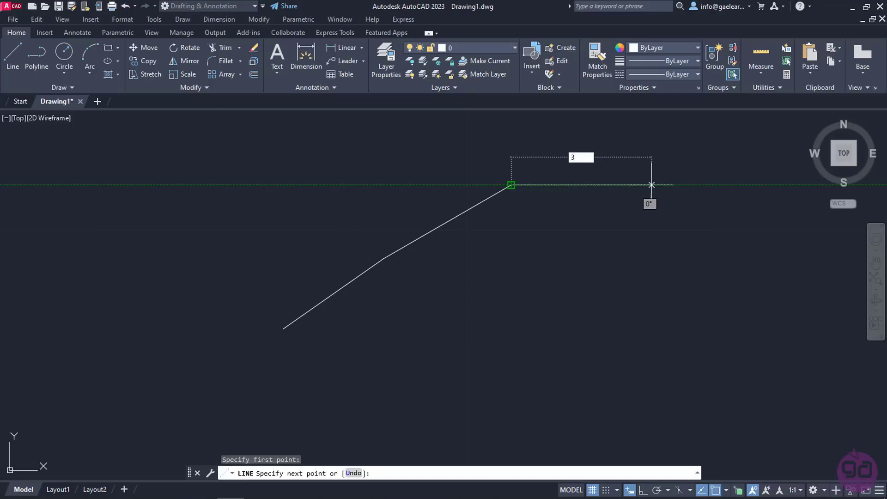
key("Return")
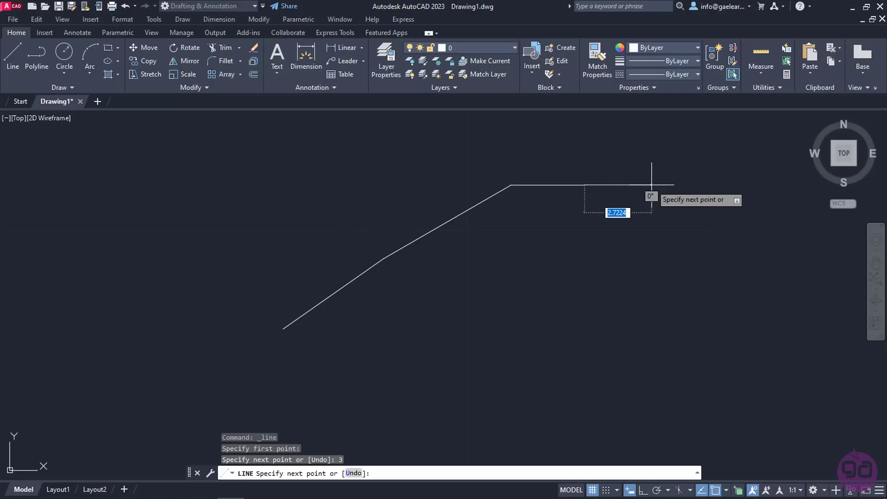
key("Return")
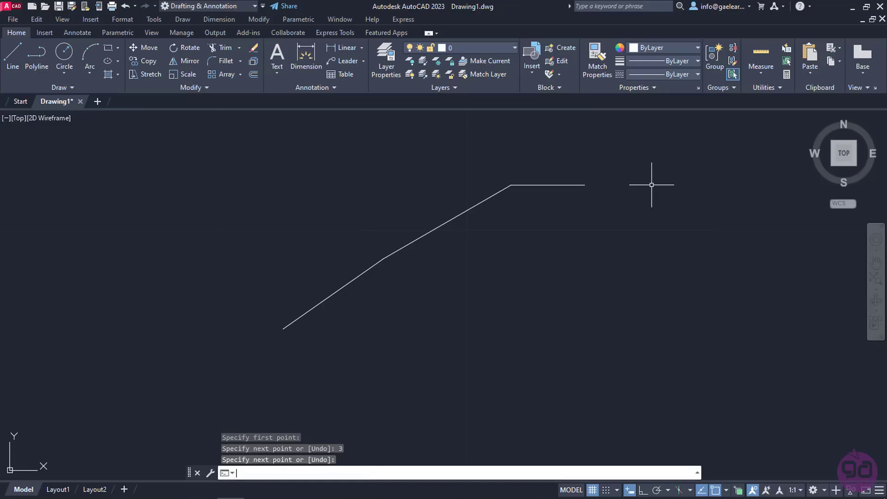
key("Return")
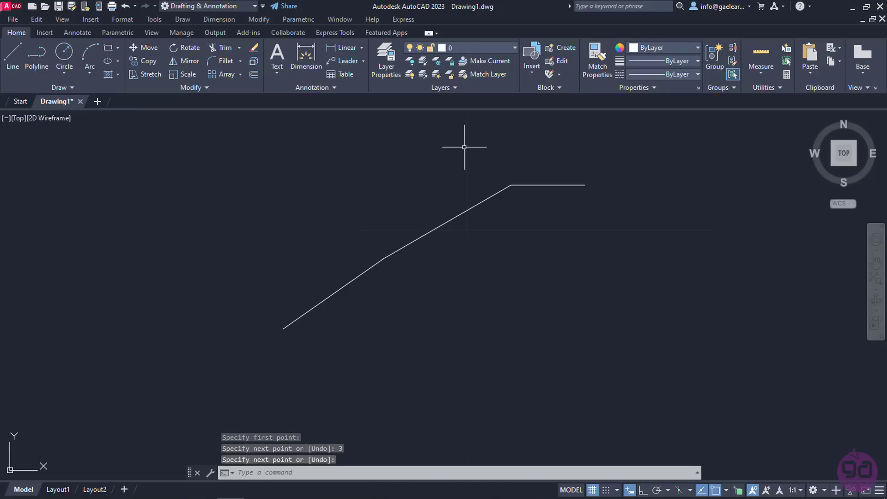
left_click(11, 59)
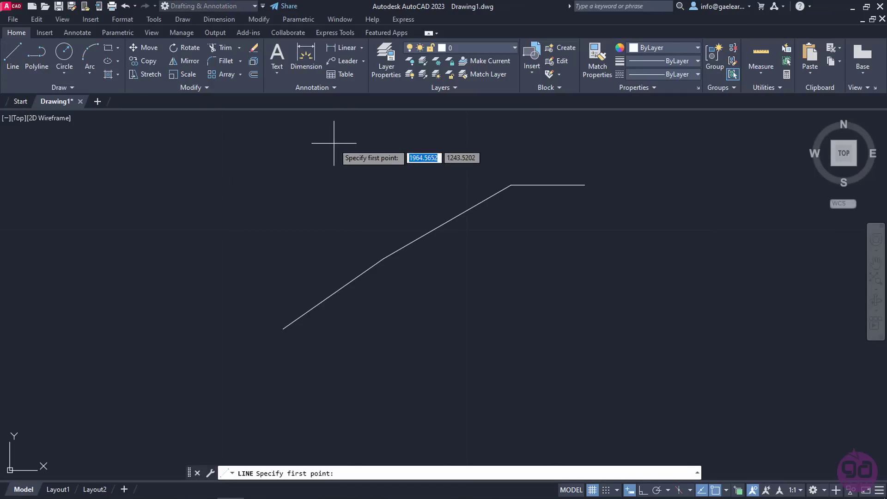
left_click(439, 222)
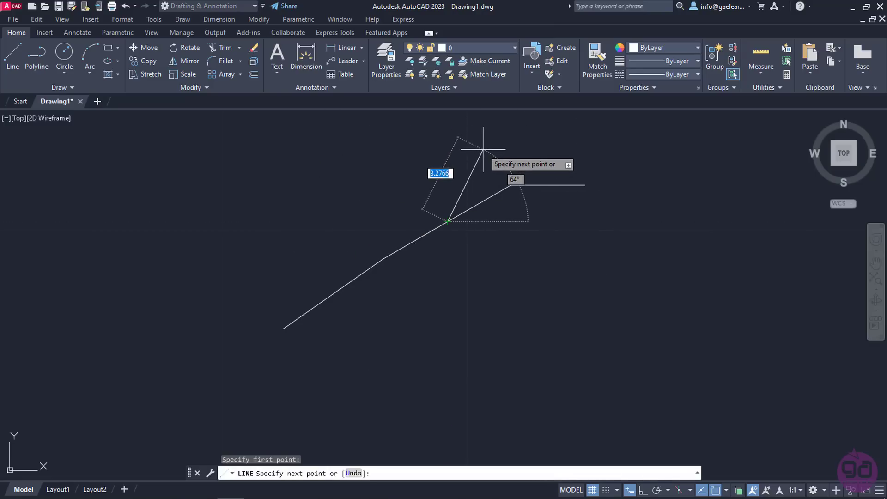
key("Escape")
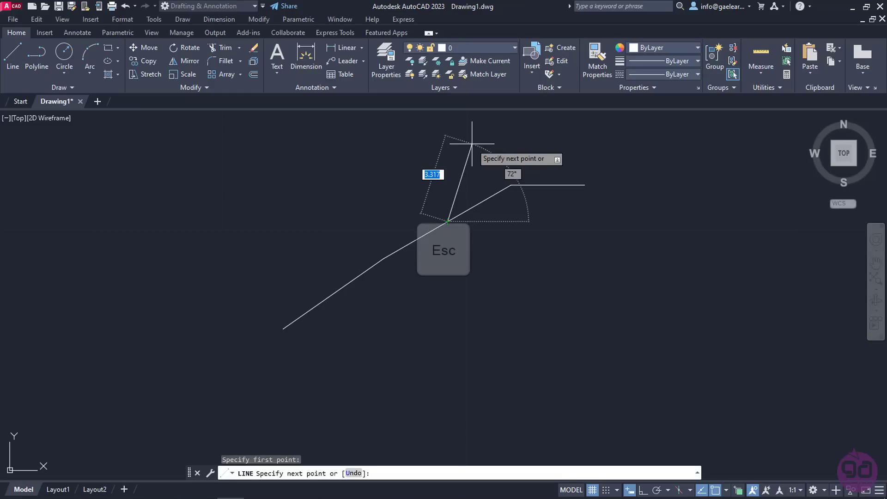